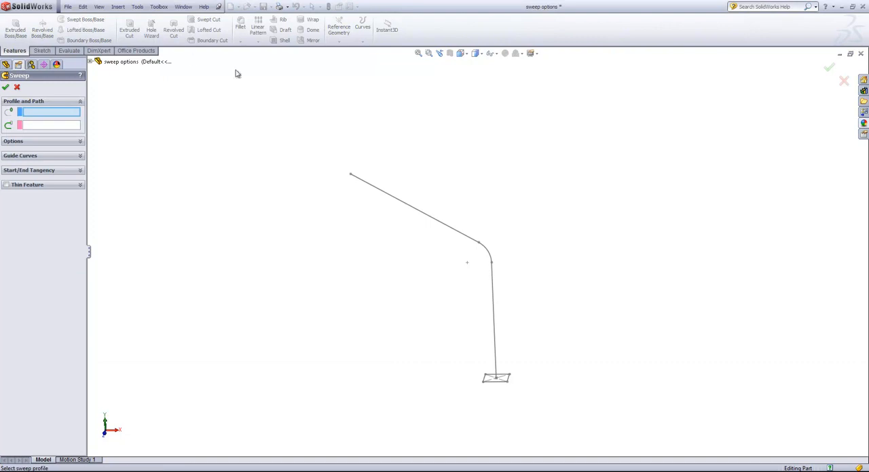
# Sweep the small rectangle along the bent path and make it a one-direction thin feature with 0.125in wall thickness
pyautogui.click(502, 381)
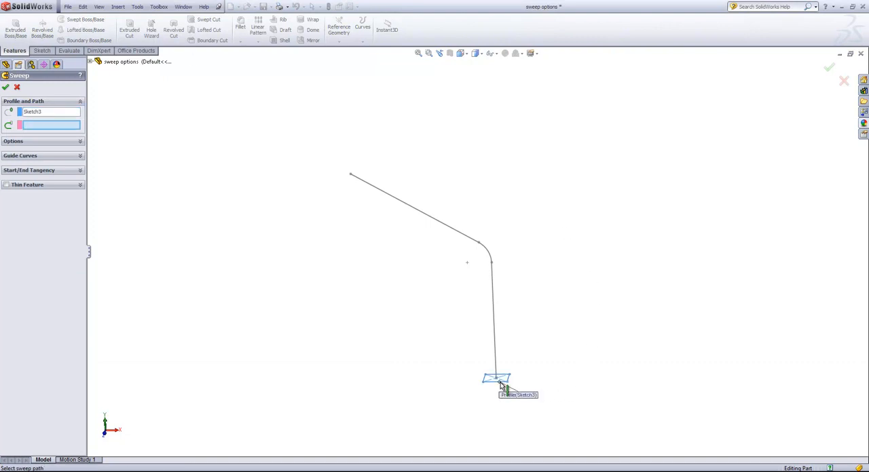
pyautogui.click(492, 328)
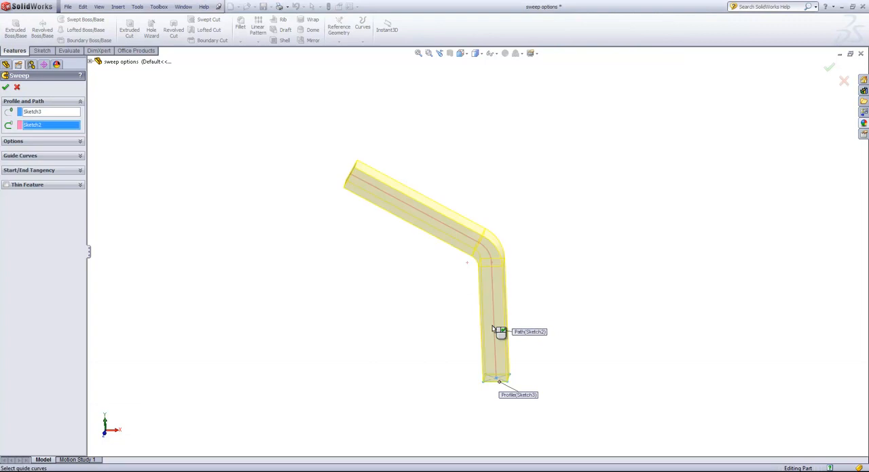
pyautogui.click(41, 187)
pyautogui.moveTo(232, 166); pyautogui.dragTo(256, 200, button='middle')
pyautogui.scroll(-2, 371, 217)
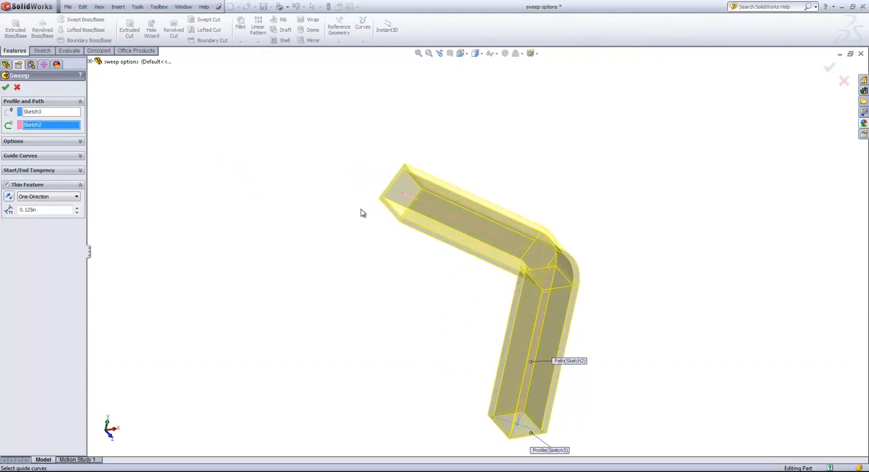
pyautogui.moveTo(361, 212); pyautogui.dragTo(346, 215, button='middle')
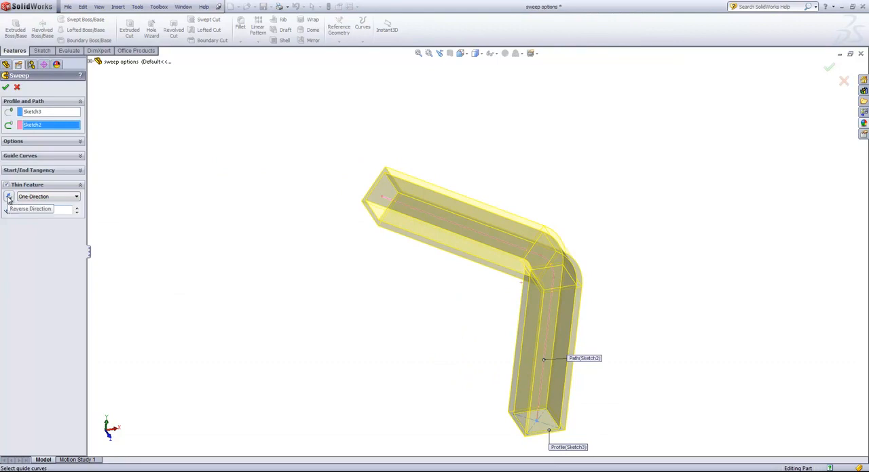
# Try the Mid-Plane thickness type for the thin feature, and return it to One-Direction
pyautogui.click(8, 197)
pyautogui.click(53, 197)
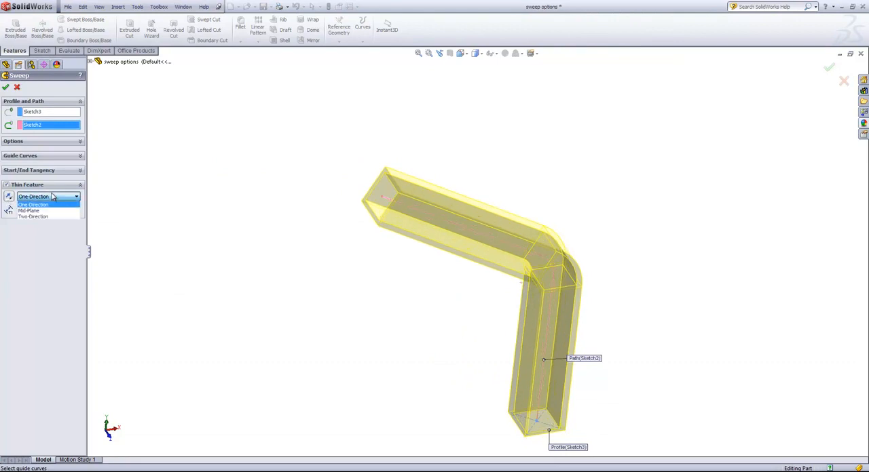
pyautogui.click(28, 210)
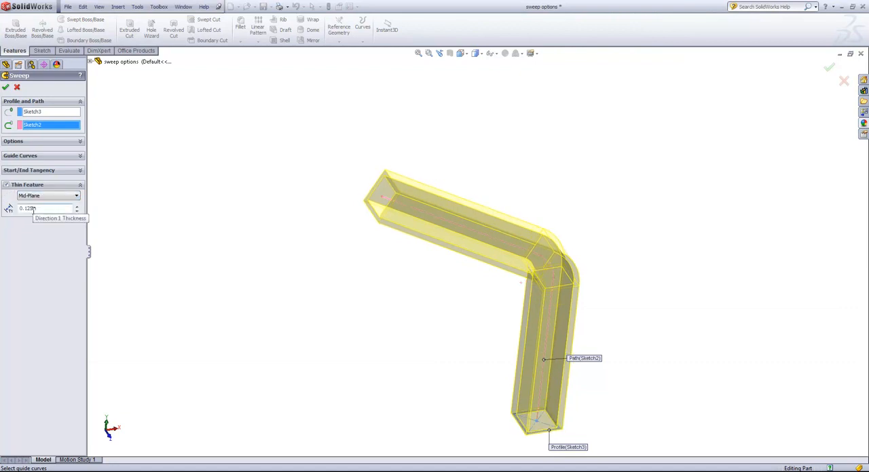
pyautogui.click(32, 196)
pyautogui.click(34, 204)
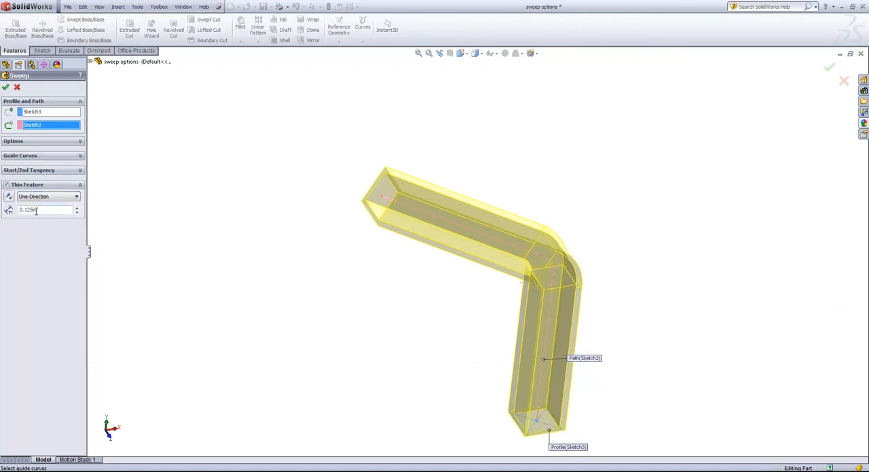
# Try the Keep normal constant orientation for the sweep and inspect its preview from different angles
pyautogui.click(79, 142)
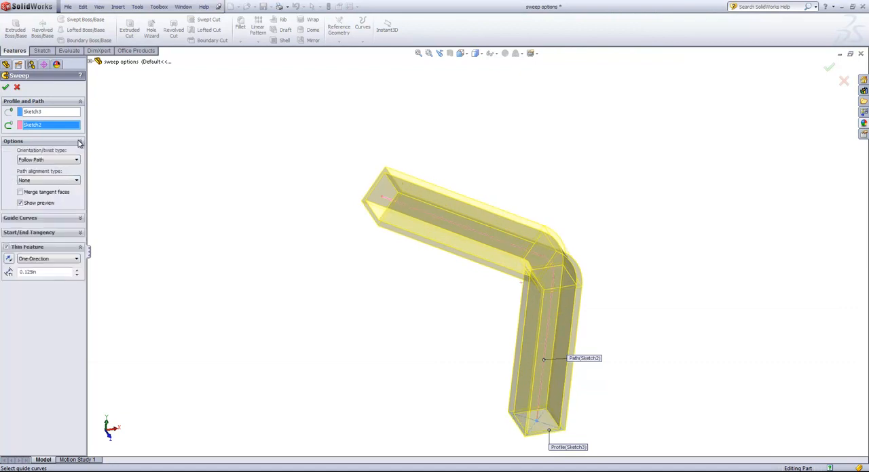
pyautogui.click(68, 161)
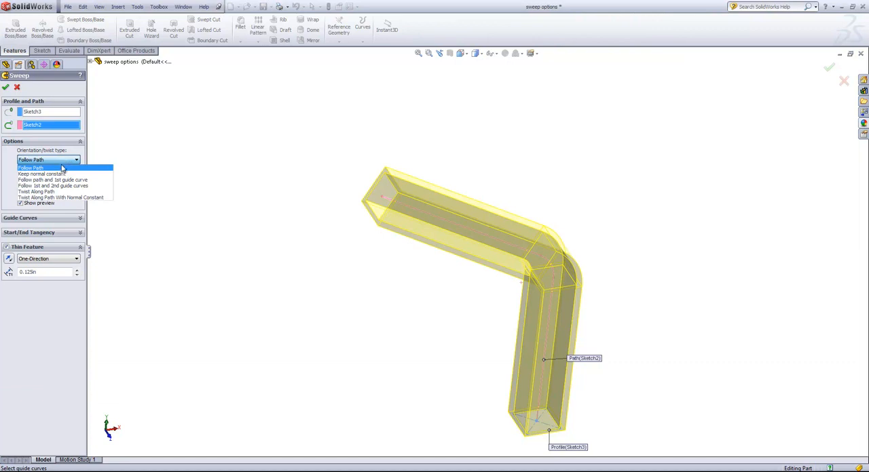
pyautogui.click(53, 174)
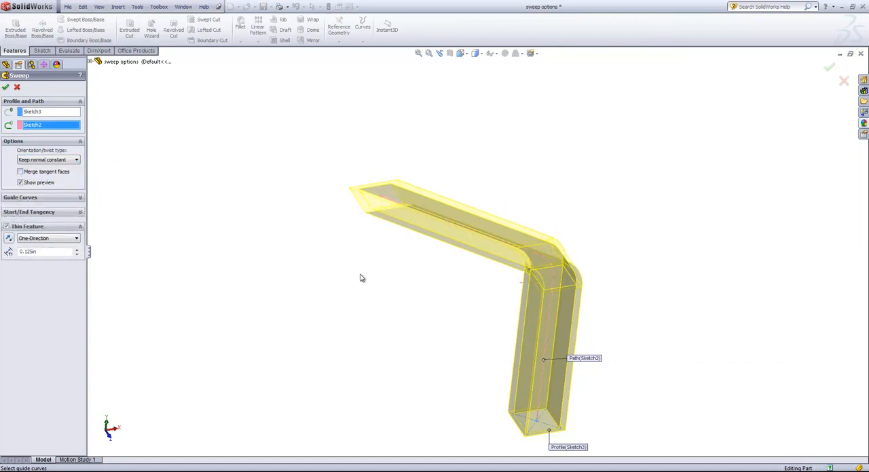
pyautogui.moveTo(359, 277)
pyautogui.mouseDown(button='middle')
pyautogui.moveTo(339, 252)
pyautogui.moveTo(340, 207)
pyautogui.mouseUp(button='middle')
pyautogui.scroll(1, 389, 273)
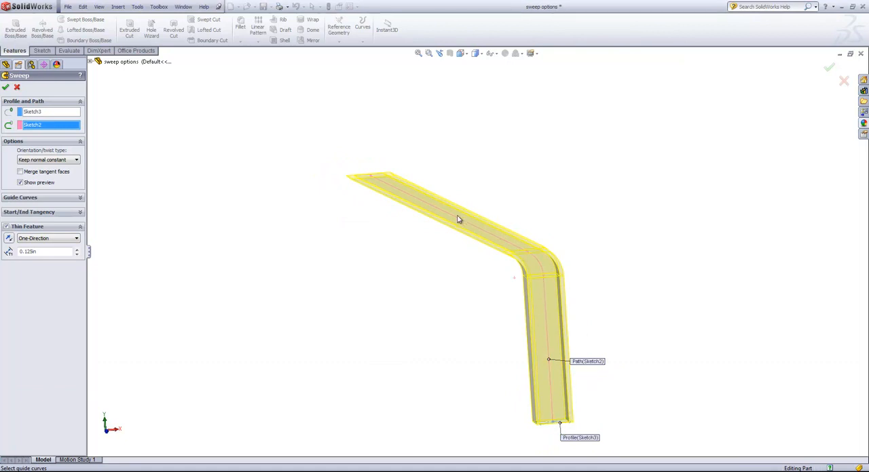
pyautogui.moveTo(343, 181); pyautogui.dragTo(342, 216, button='middle')
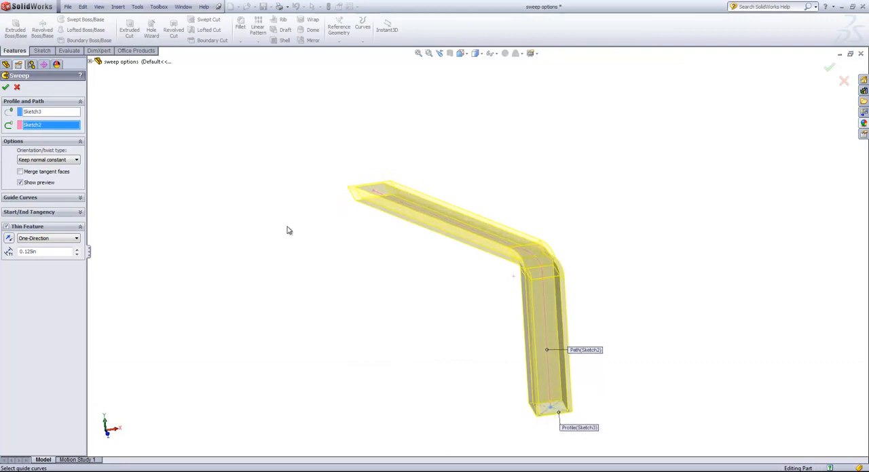
# Set the sweep to Twist Along Path by 90 degrees and reverse the direction of its thin wall
pyautogui.click(68, 161)
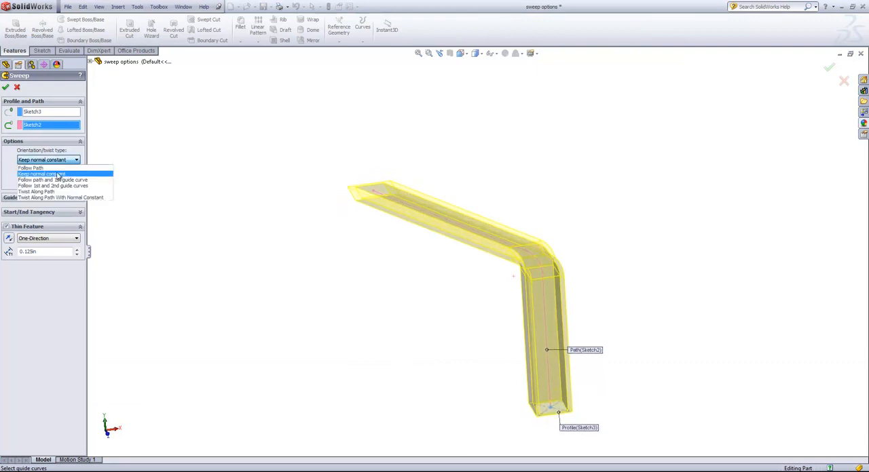
pyautogui.click(39, 193)
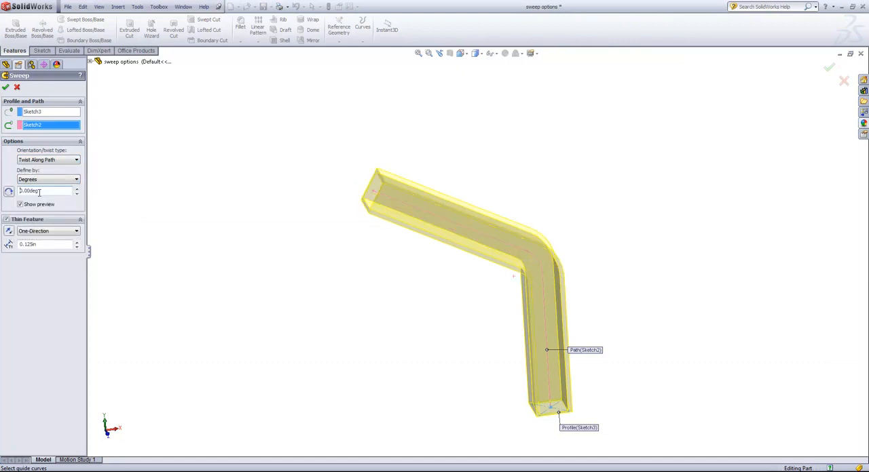
pyautogui.click(9, 233)
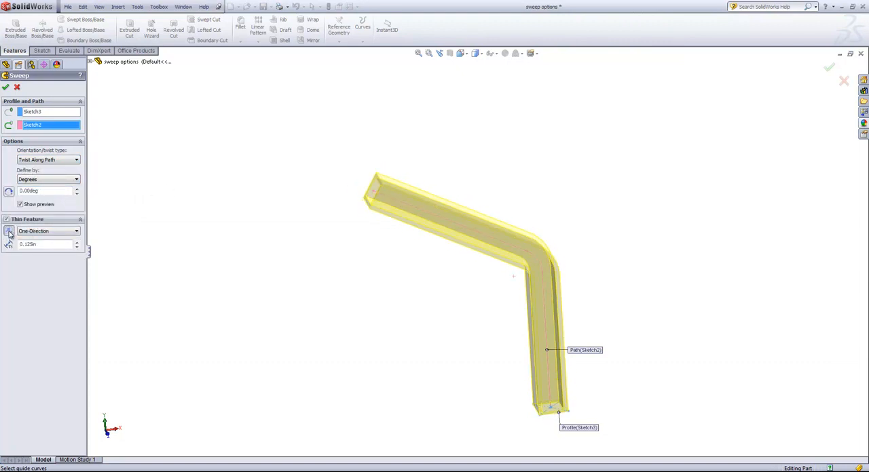
pyautogui.doubleClick(50, 192)
pyautogui.write('90')
pyautogui.moveTo(206, 195); pyautogui.dragTo(325, 193, button='middle')
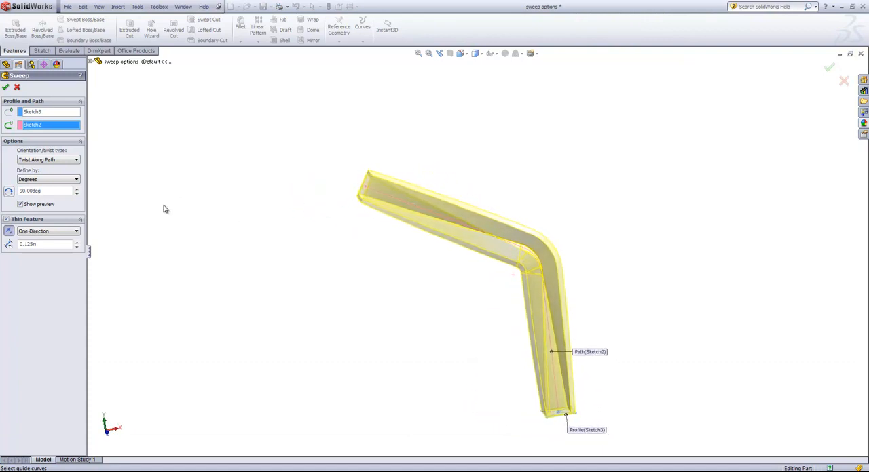
# Change the twist type to Twist Along Path With Normal Constant and finish the thin sweep
pyautogui.click(53, 160)
pyautogui.click(43, 198)
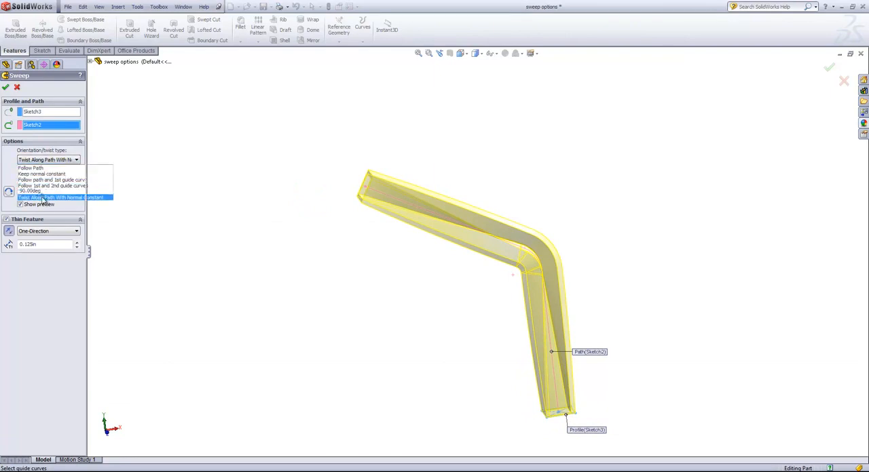
pyautogui.moveTo(321, 216)
pyautogui.mouseDown(button='middle')
pyautogui.moveTo(342, 220)
pyautogui.moveTo(313, 223)
pyautogui.mouseUp(button='middle')
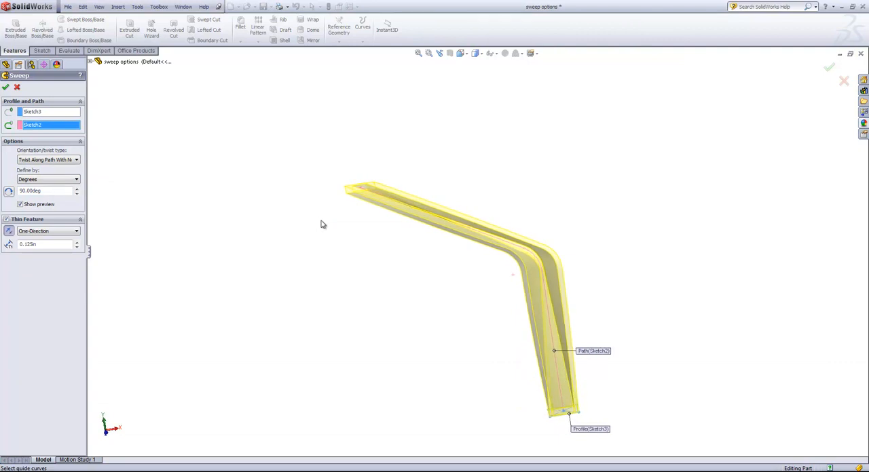
pyautogui.click(62, 161)
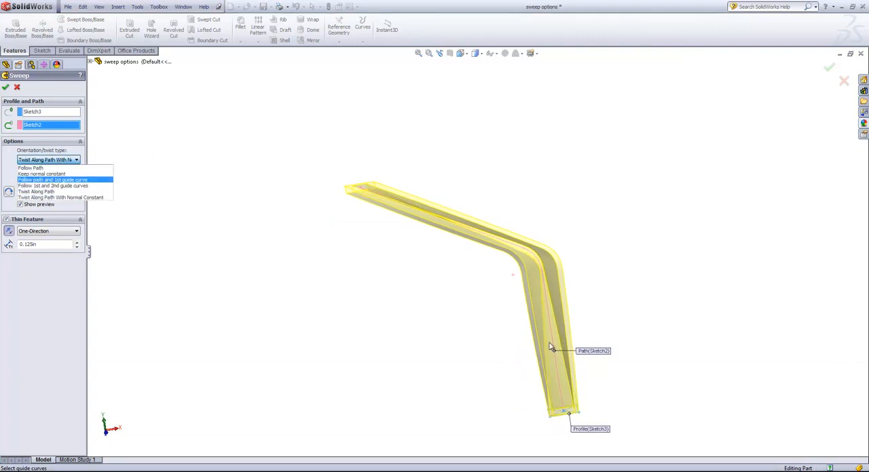
pyautogui.click(121, 155)
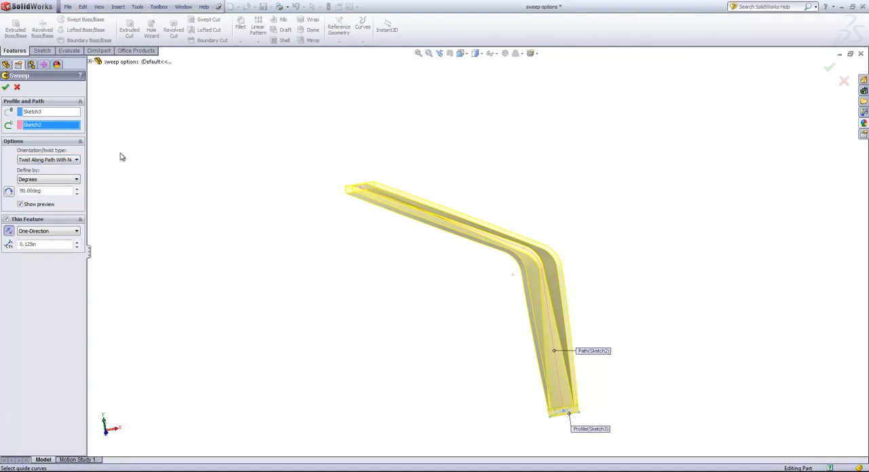
pyautogui.click(7, 88)
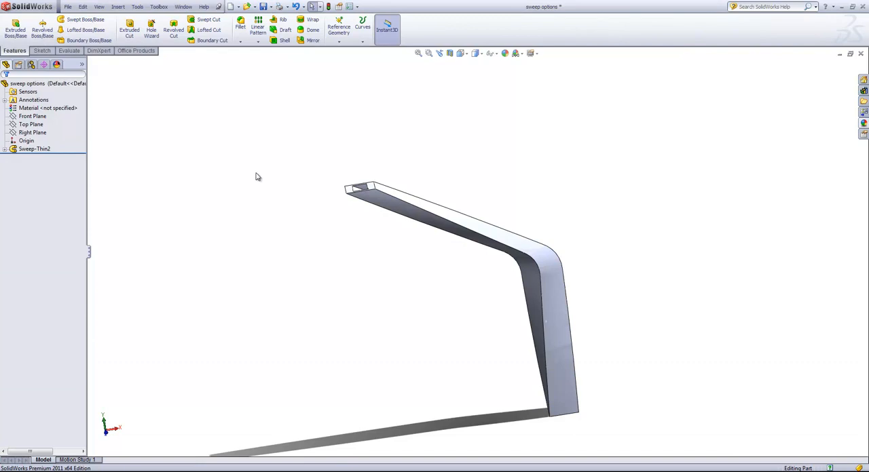
pyautogui.moveTo(255, 177); pyautogui.dragTo(275, 184, button='middle')
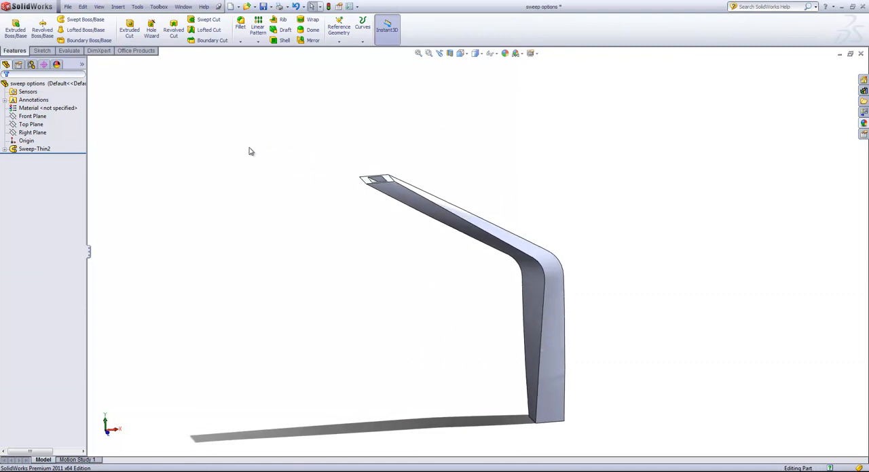
# Switch to the "sweep with guide curves" part and start a sweep of the base circle along the straight upright line
pyautogui.click(184, 7)
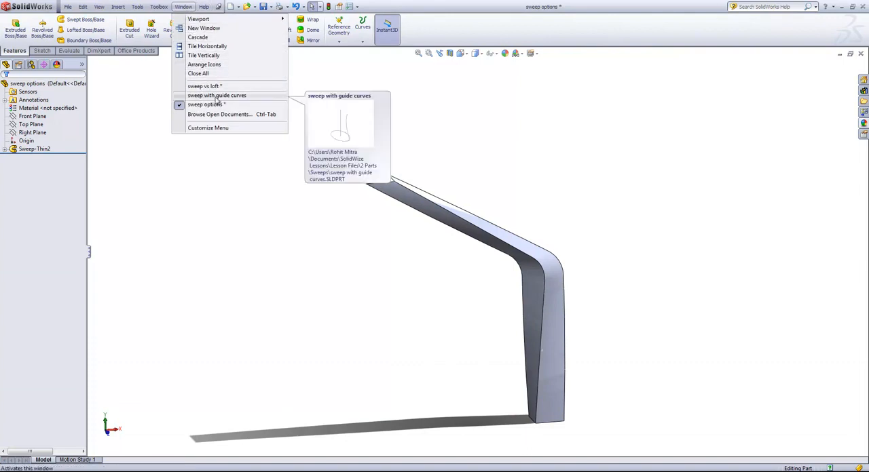
pyautogui.click(218, 97)
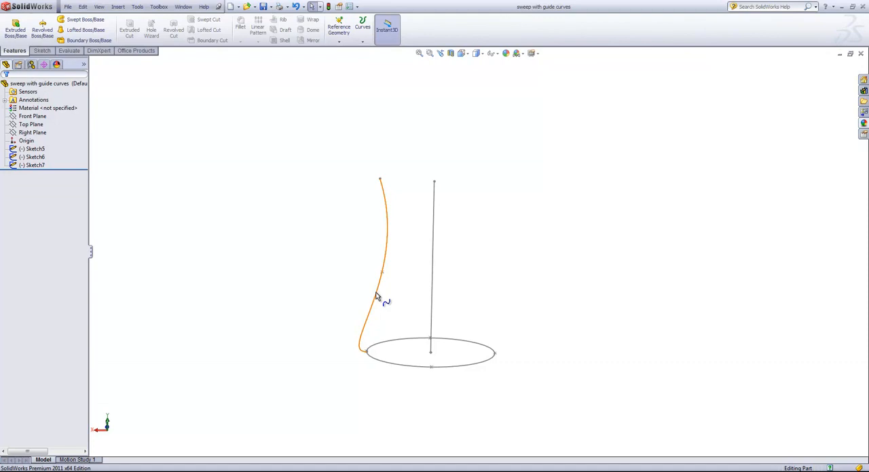
pyautogui.click(82, 23)
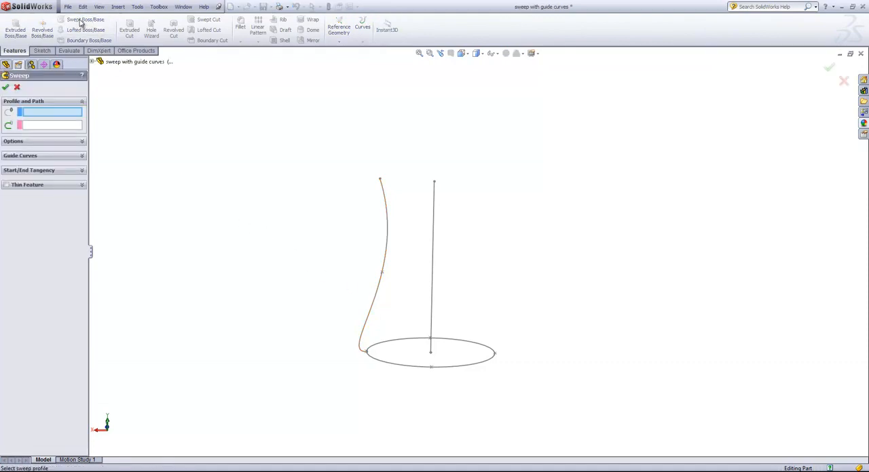
pyautogui.click(400, 368)
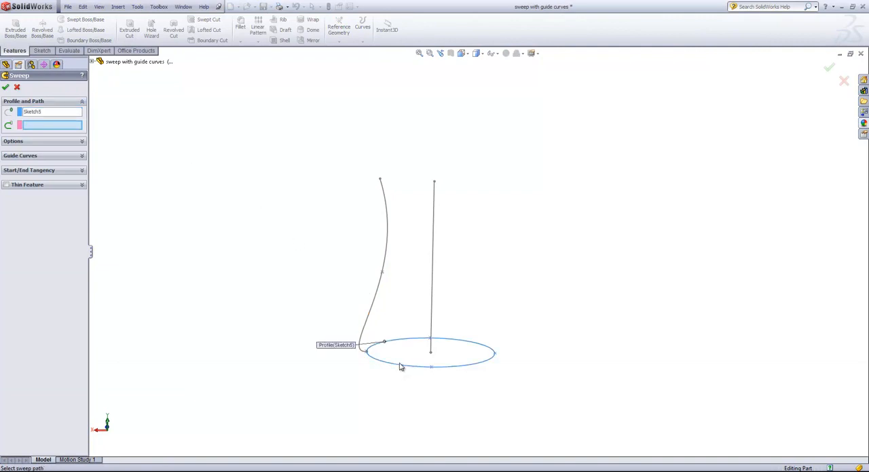
pyautogui.click(434, 236)
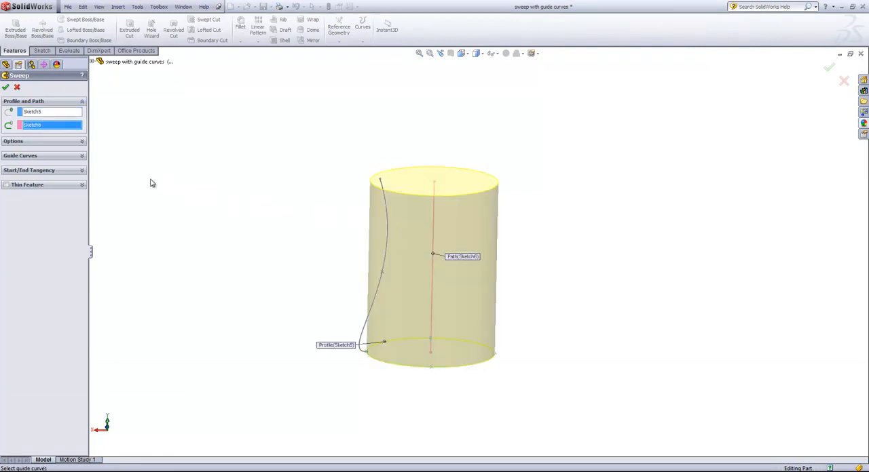
# Add the curved side sketch as the sweep's guide curve and finish the solid
pyautogui.click(82, 157)
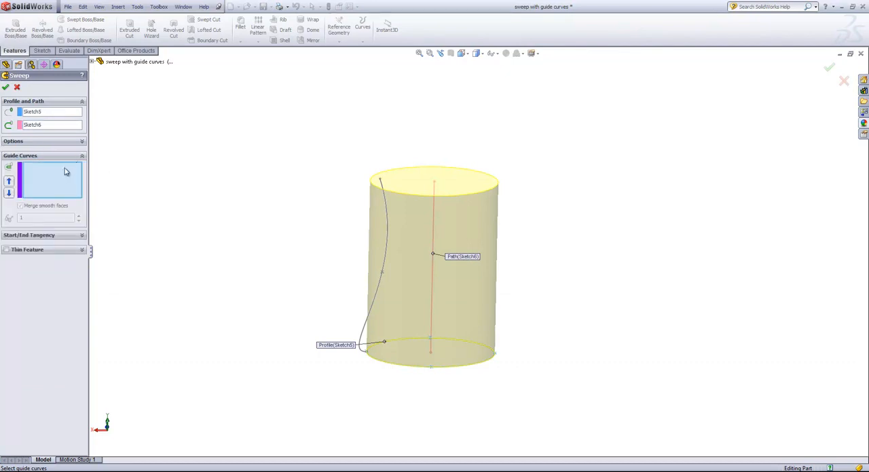
pyautogui.click(384, 253)
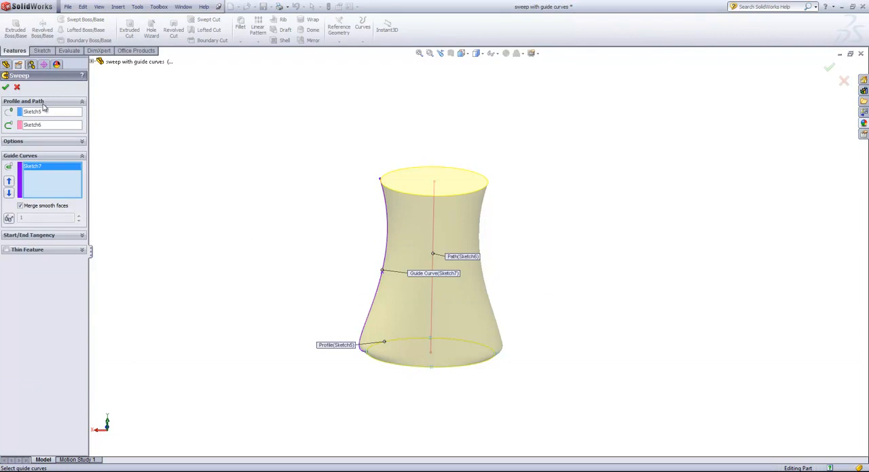
pyautogui.click(5, 87)
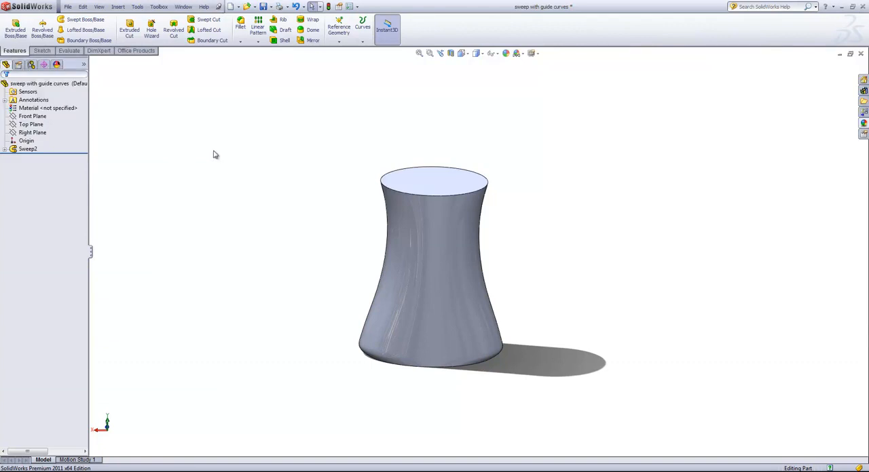
# Switch to the "sweep vs loft" part and start a sweep of the small lower rectangle along the central line
pyautogui.click(182, 7)
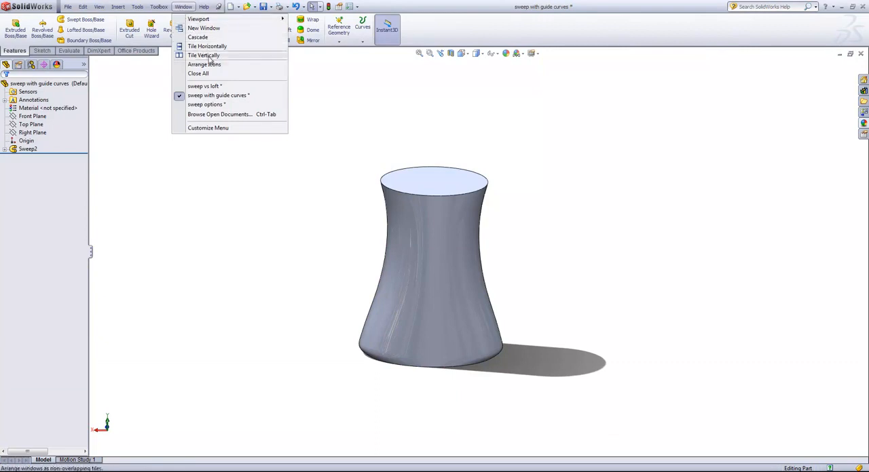
pyautogui.click(203, 86)
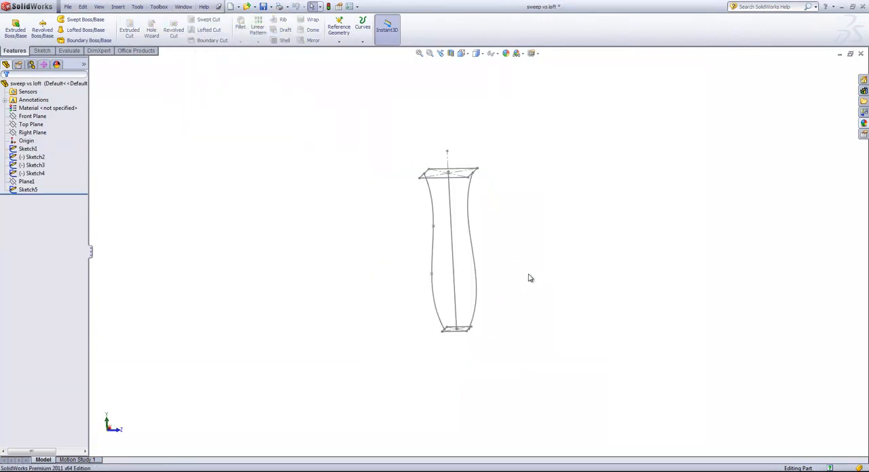
pyautogui.scroll(-2, 529, 278)
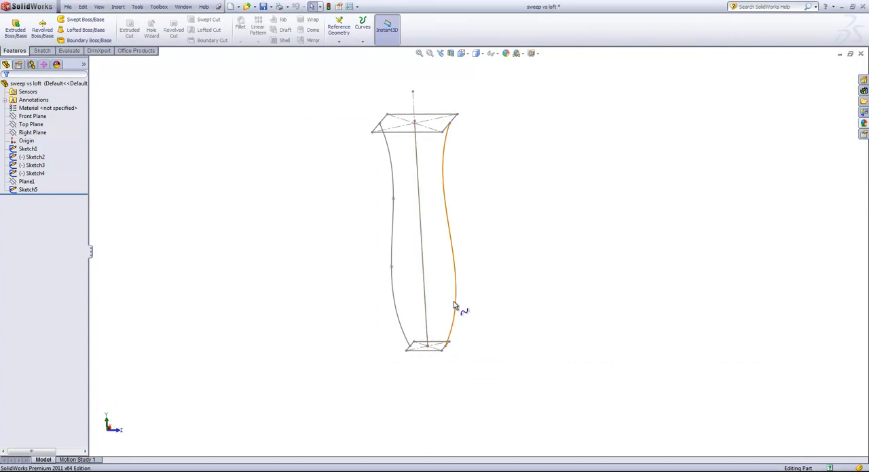
pyautogui.click(83, 20)
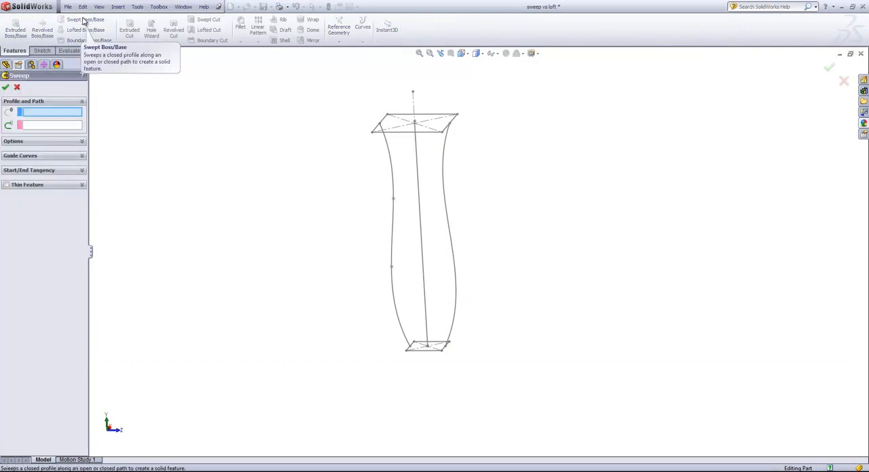
pyautogui.click(426, 355)
pyautogui.click(428, 332)
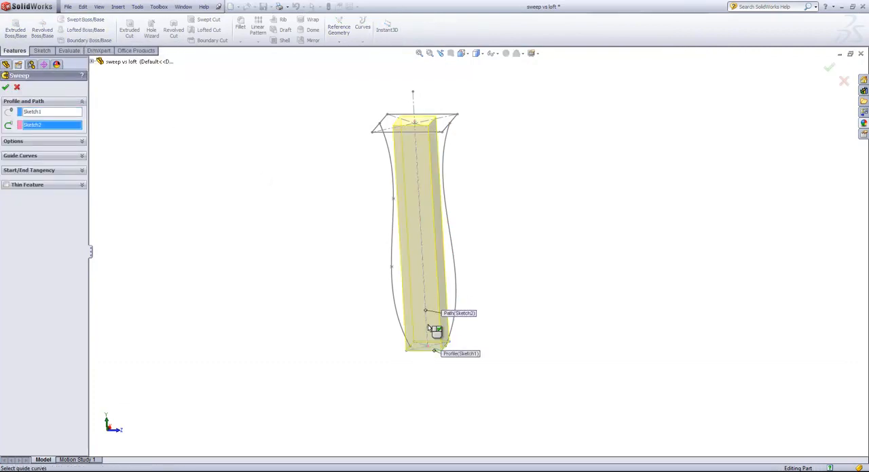
# Try the right-hand side curve as the sweep's guide curve, remove it and cancel the sweep
pyautogui.click(80, 158)
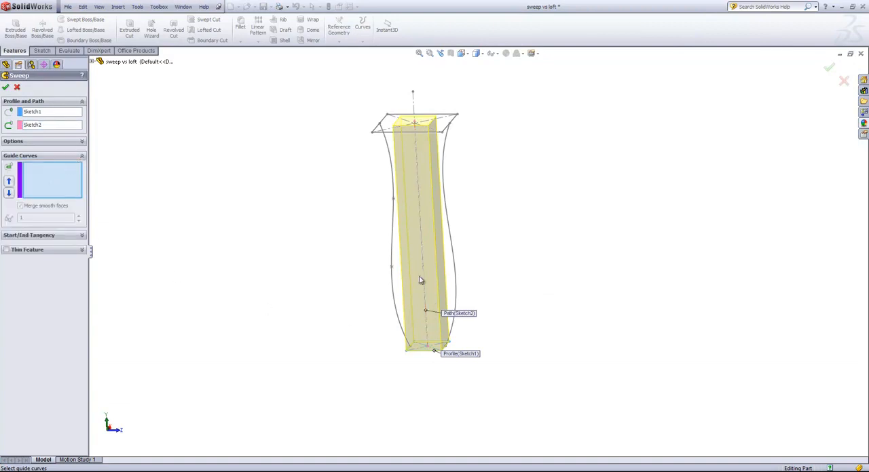
pyautogui.click(455, 263)
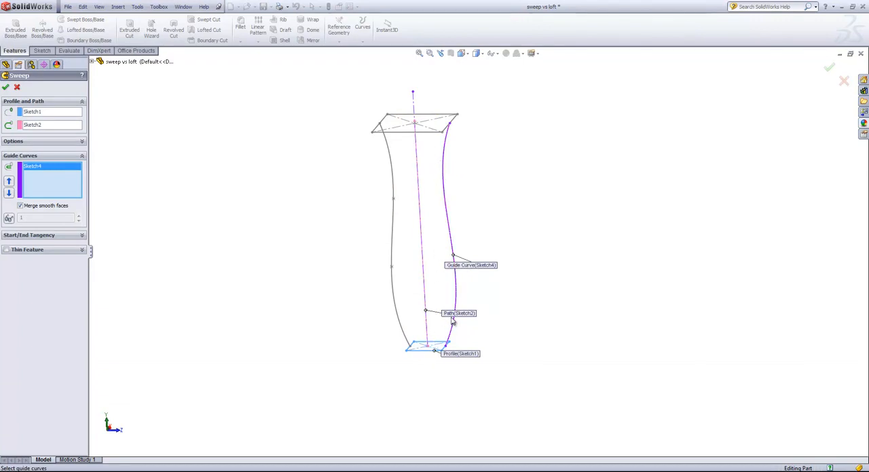
pyautogui.click(453, 246)
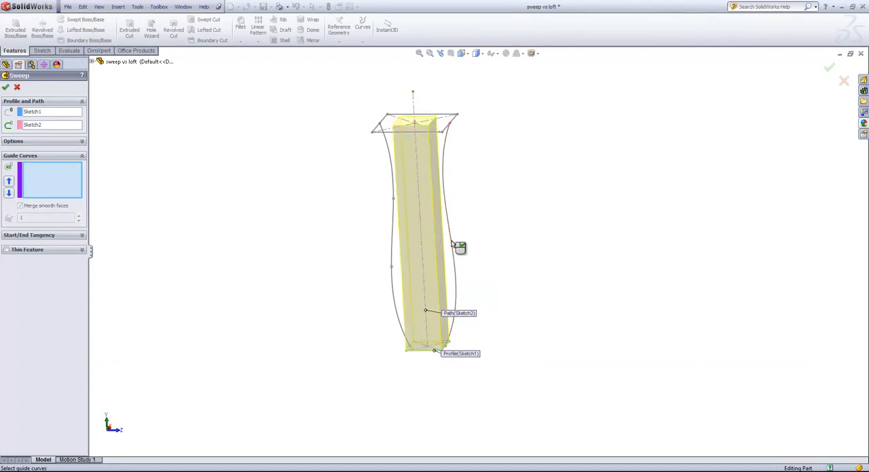
pyautogui.click(17, 87)
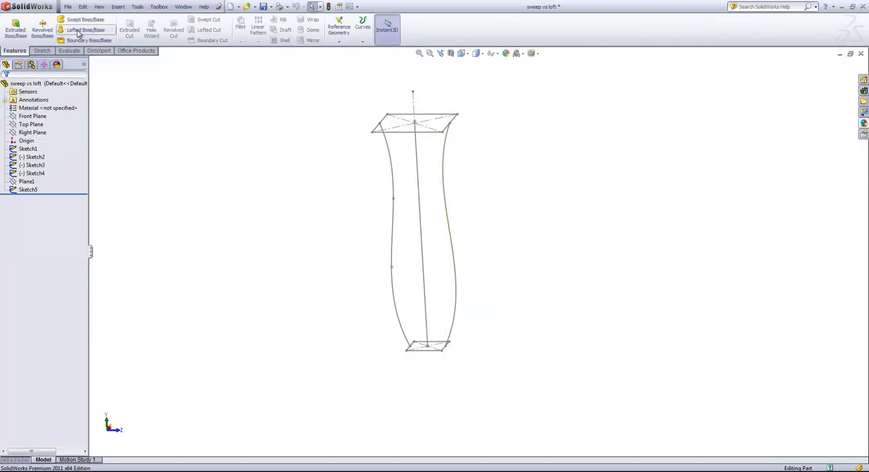
# Start a lofted boss from the small lower rectangle to the larger upper rectangle
pyautogui.click(78, 31)
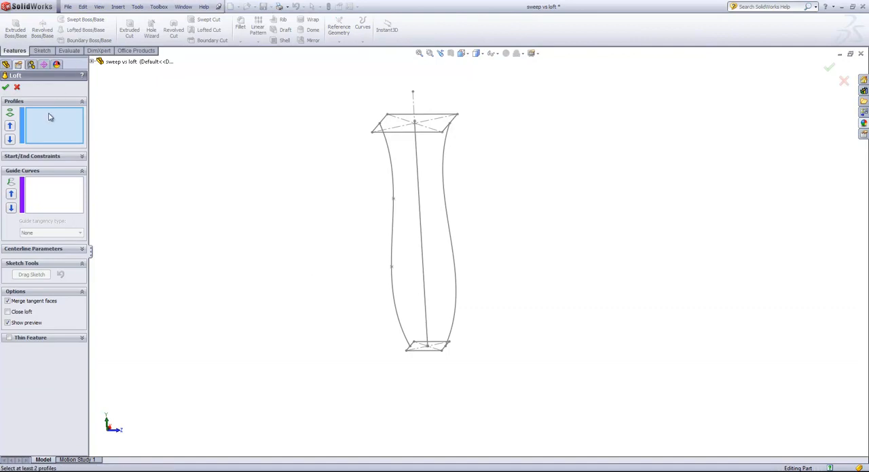
pyautogui.click(427, 352)
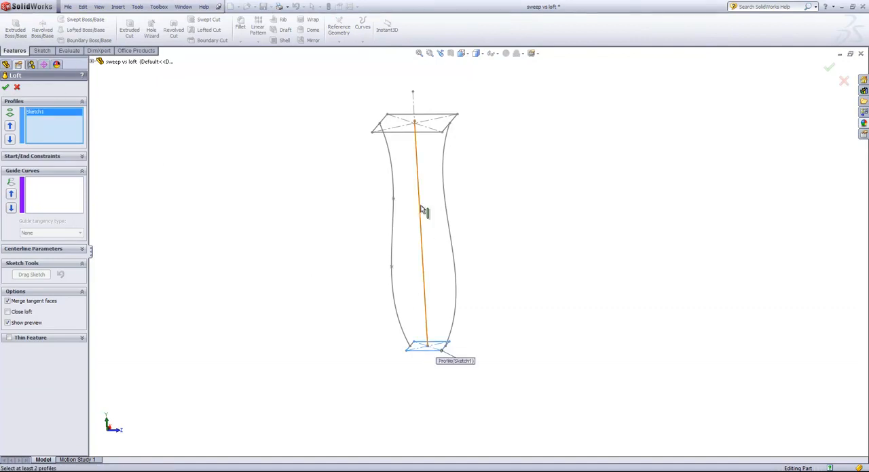
pyautogui.click(412, 133)
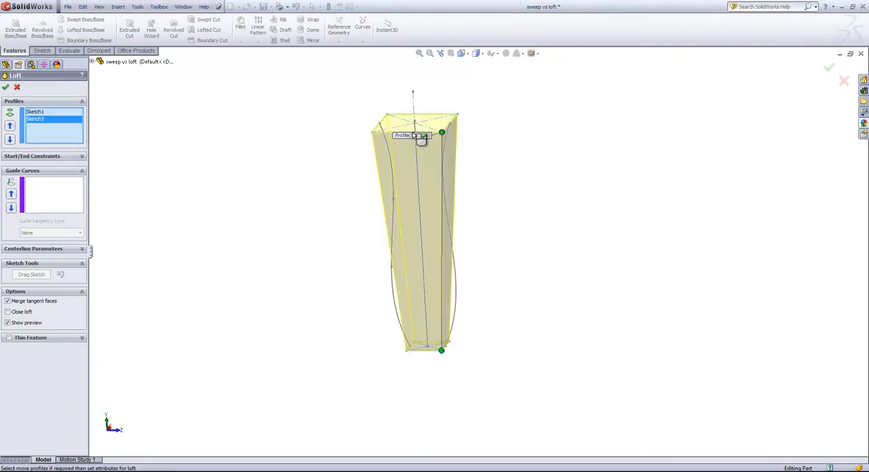
# Add both curved side sketches as the loft's guide curves and finish the solid
pyautogui.click(54, 193)
pyautogui.click(393, 223)
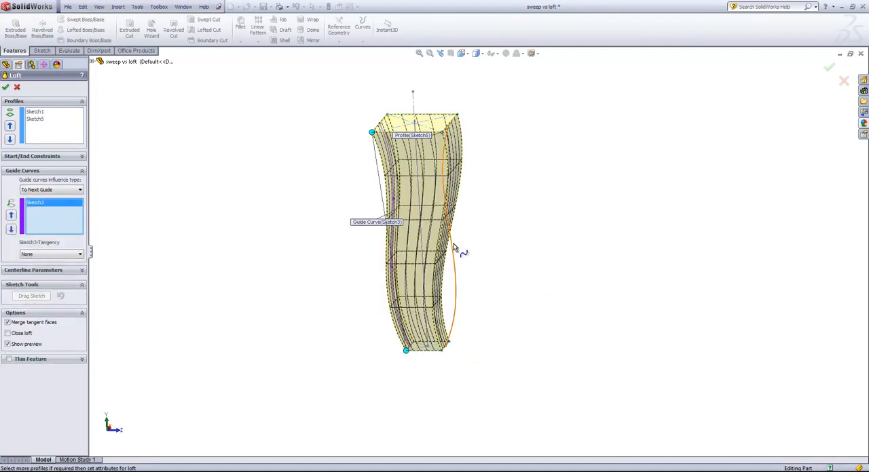
pyautogui.click(456, 246)
pyautogui.click(7, 88)
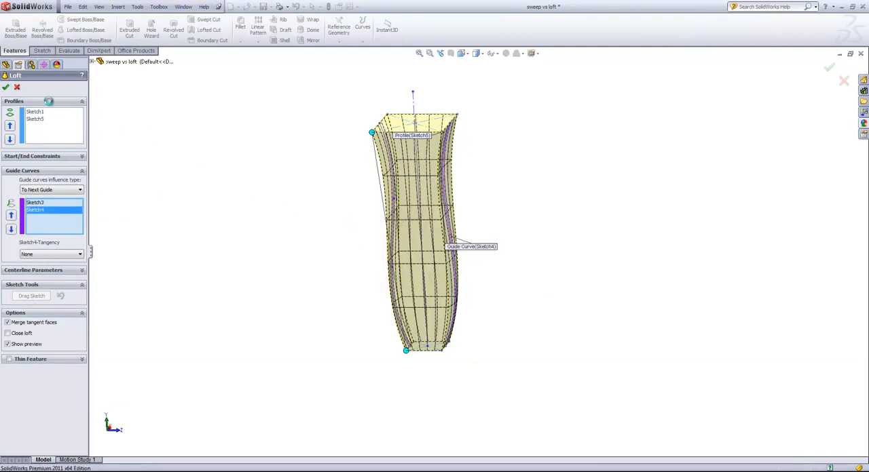